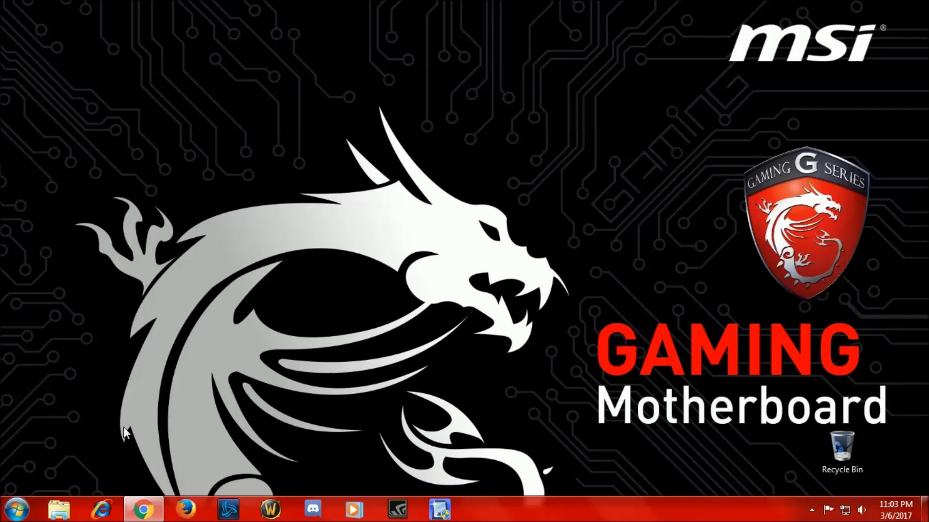
# Restore the Chrome window from the taskbar to show Apple's iTunes page
pyautogui.click(148, 516)
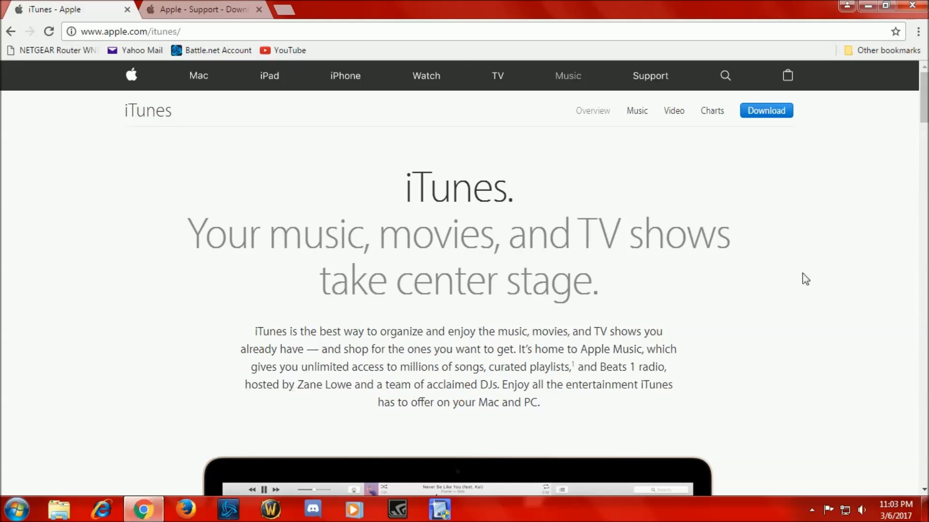
# Open the iTunes download page and uncheck both newsletter email options
pyautogui.click(766, 112)
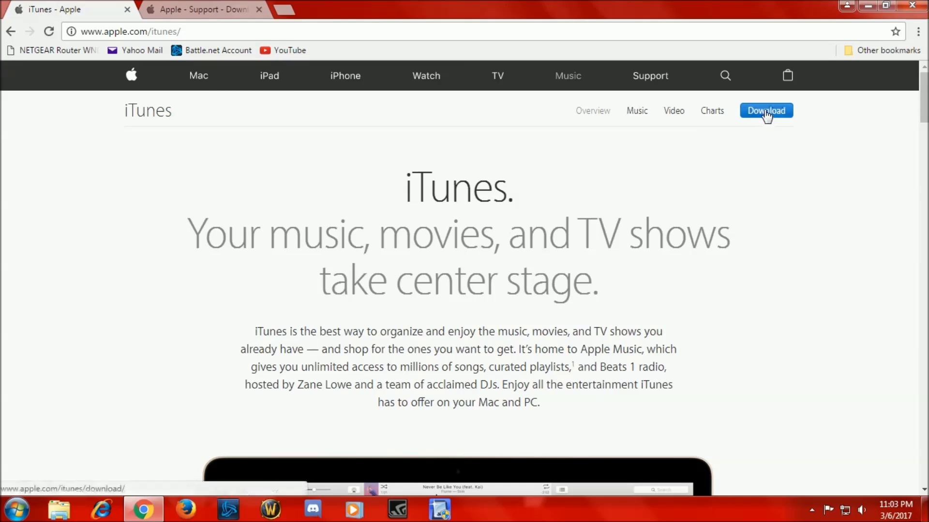
pyautogui.scroll(-3, 274, 225)
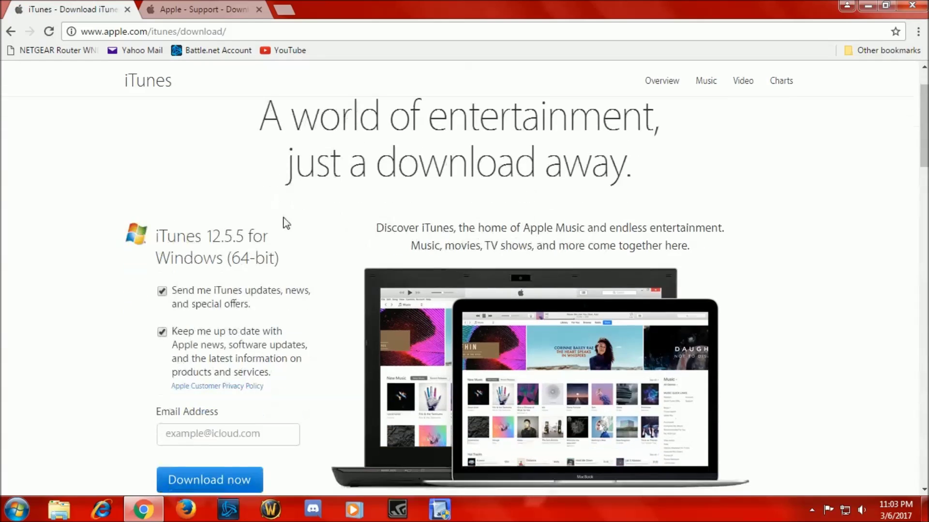
pyautogui.click(162, 291)
pyautogui.click(162, 332)
# Download iTunes6464Setup.exe and open it from the download bar
pyautogui.scroll(-8, 164, 290)
pyautogui.scroll(-13, 323, 327)
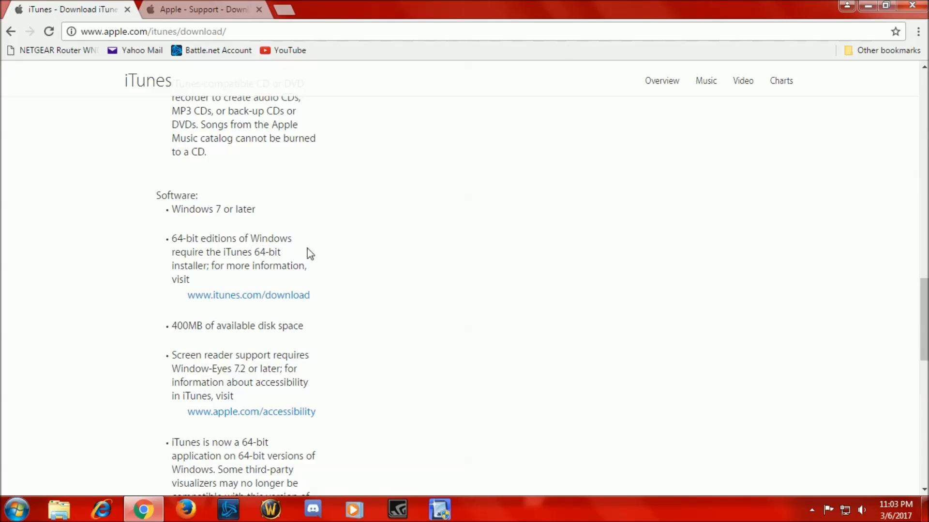
pyautogui.scroll(15, 453, 274)
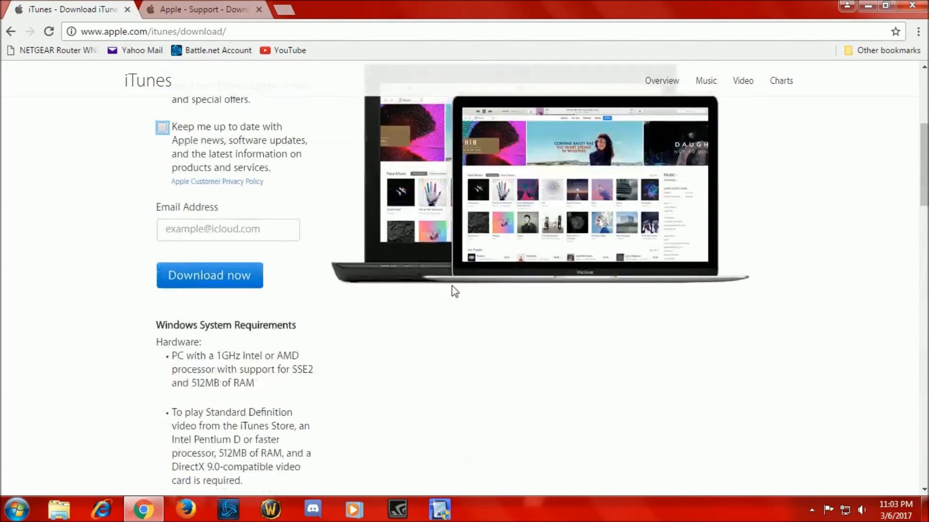
pyautogui.click(209, 276)
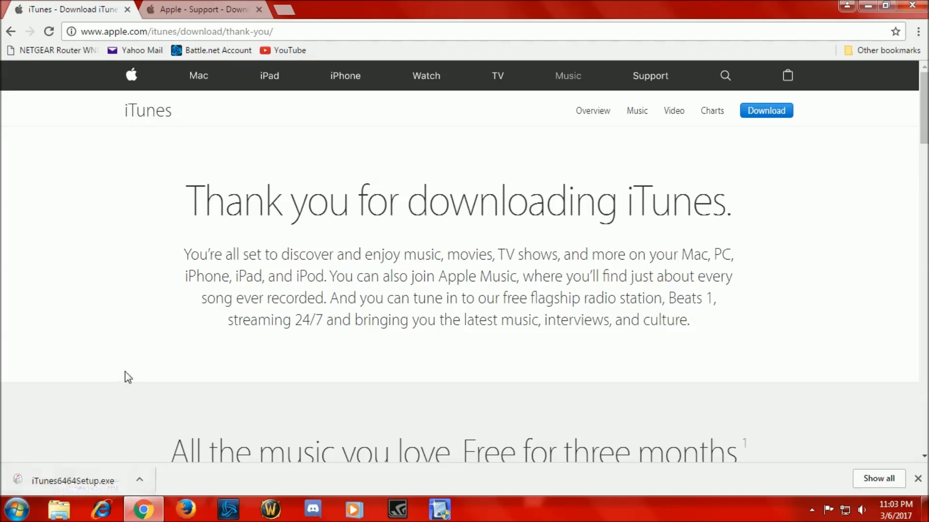
pyautogui.click(76, 481)
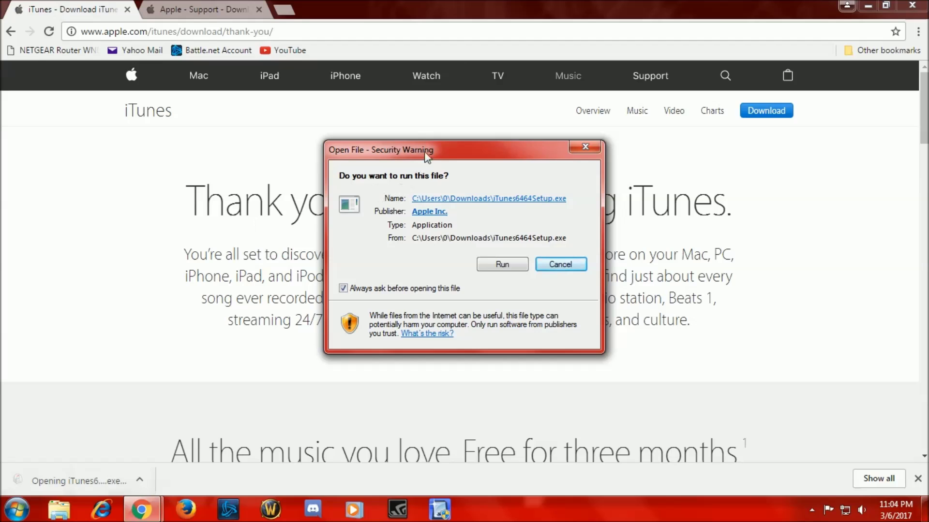
# Run the iTunes installer and install with default-player and automatic-update options unchecked
pyautogui.moveTo(431, 146); pyautogui.dragTo(403, 161)
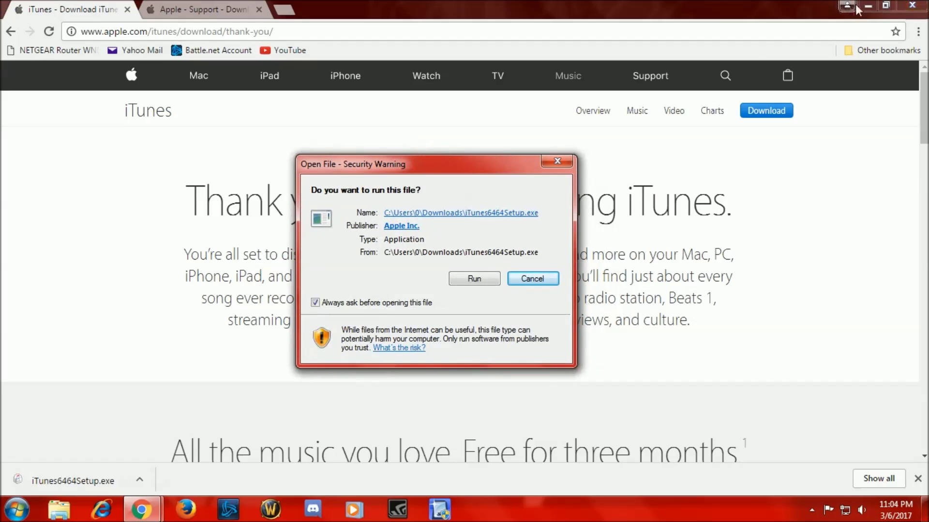
pyautogui.click(884, 5)
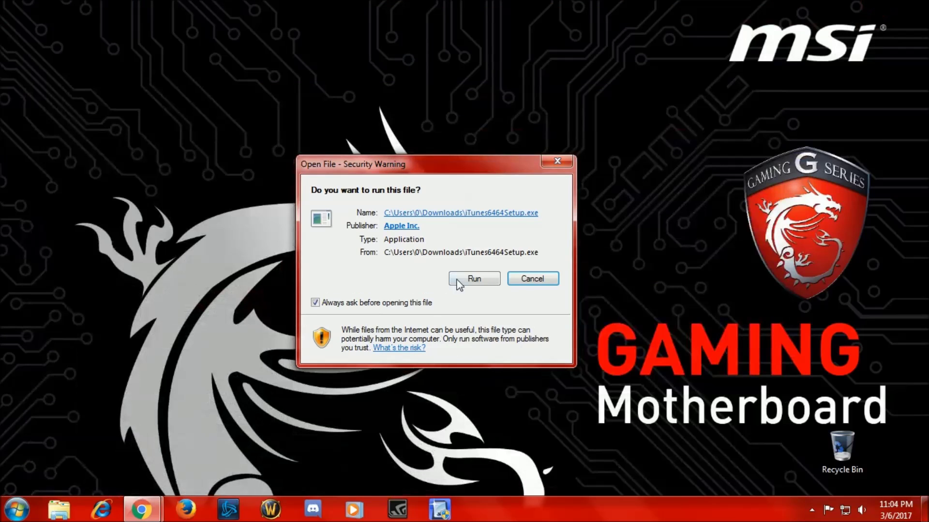
pyautogui.click(463, 279)
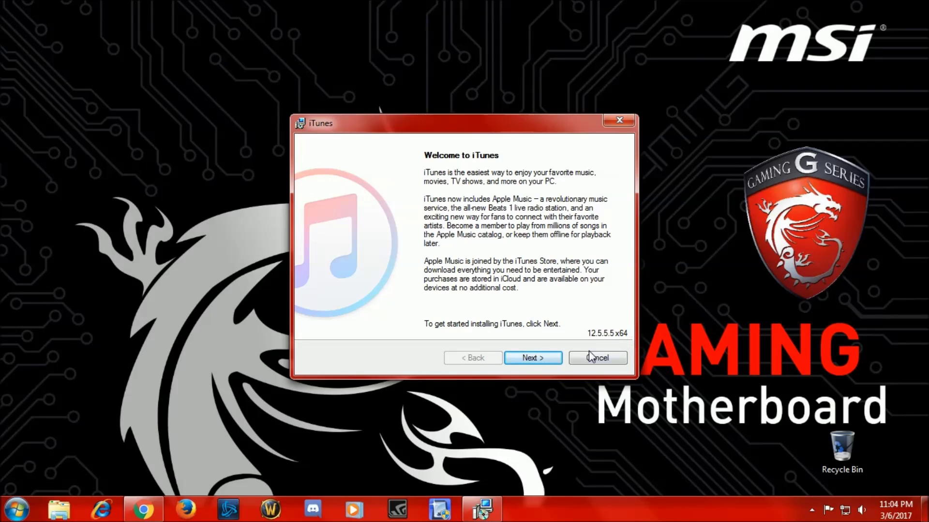
pyautogui.click(549, 361)
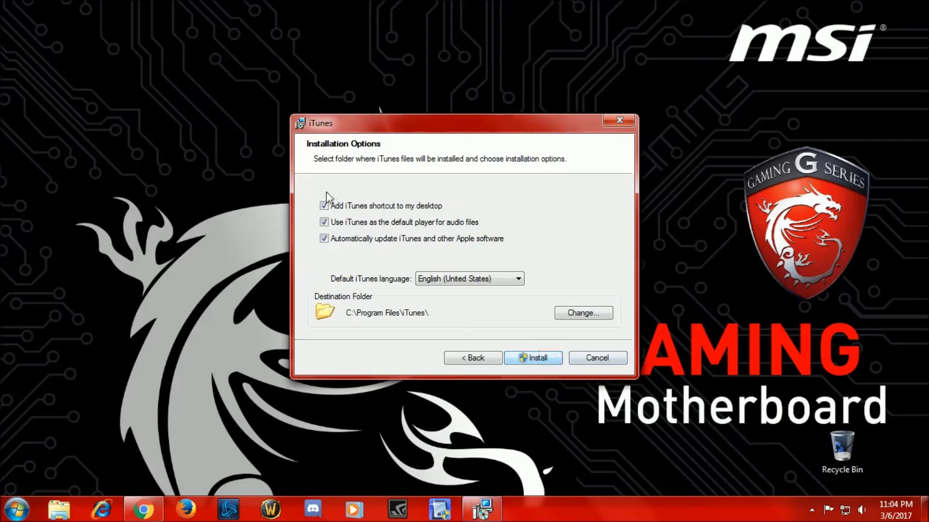
pyautogui.click(325, 223)
pyautogui.click(324, 239)
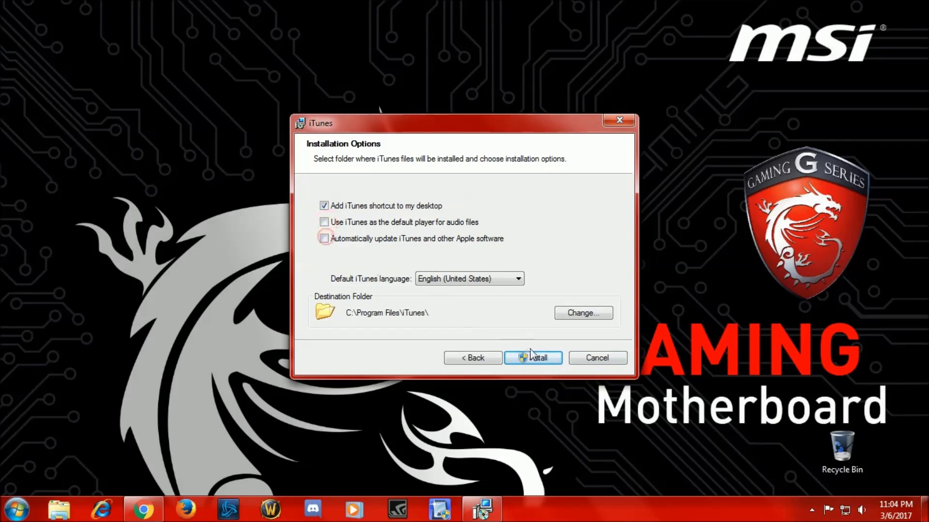
pyautogui.click(536, 358)
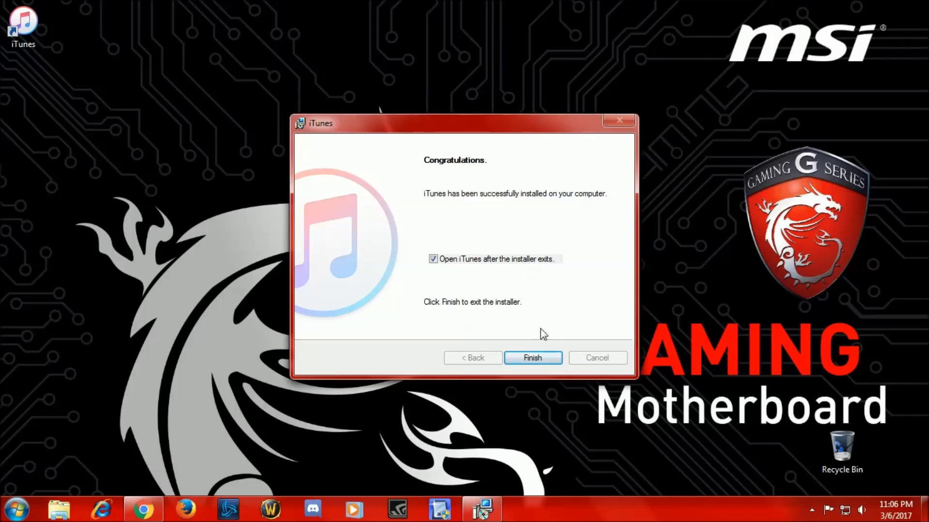
pyautogui.click(533, 358)
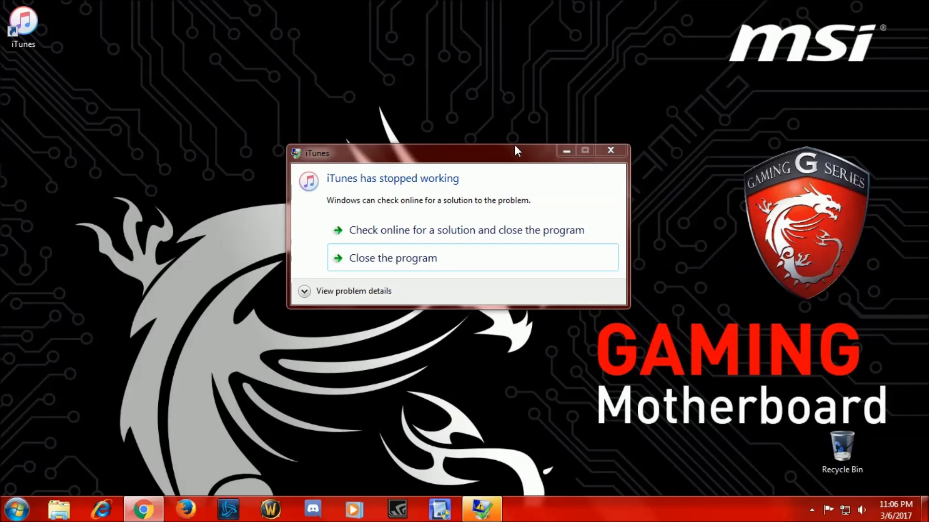
pyautogui.moveTo(510, 149); pyautogui.dragTo(508, 172)
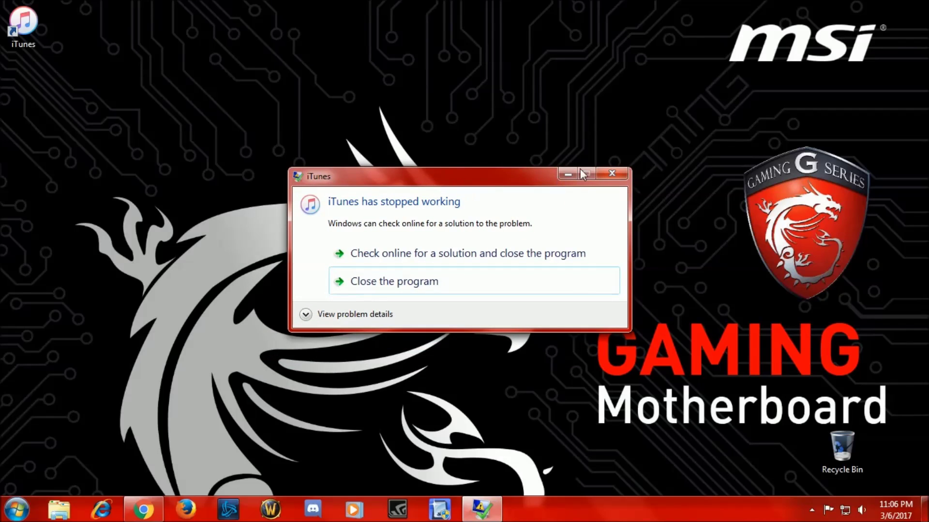
pyautogui.click(612, 174)
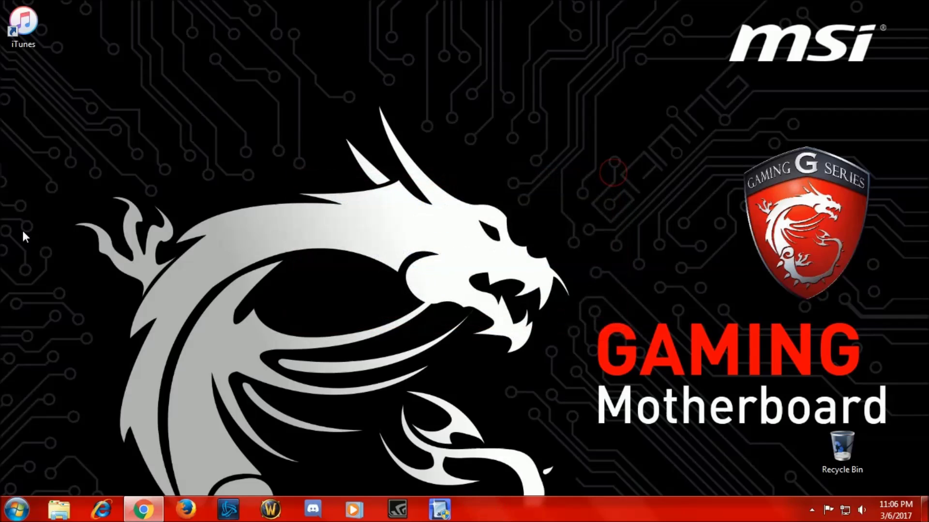
# Open Programs and Features through the Control Panel's Programs category
pyautogui.click(12, 514)
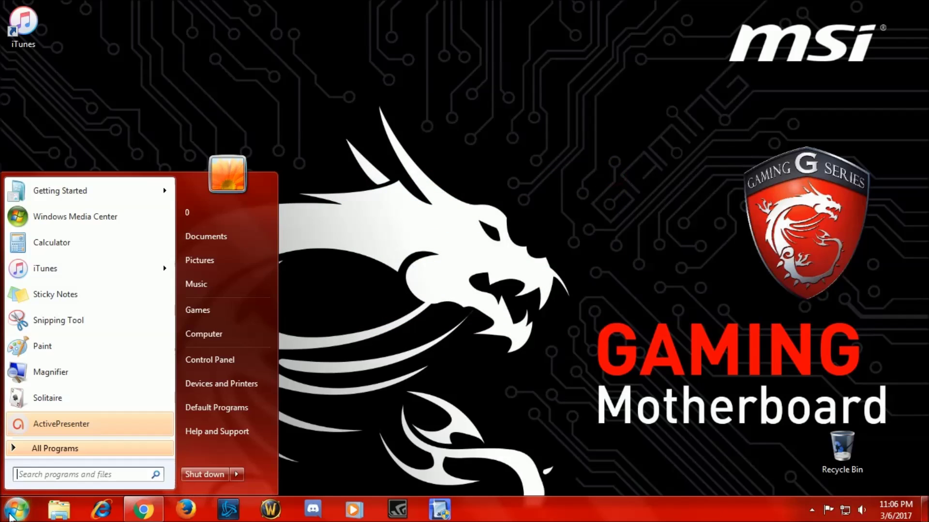
pyautogui.click(206, 361)
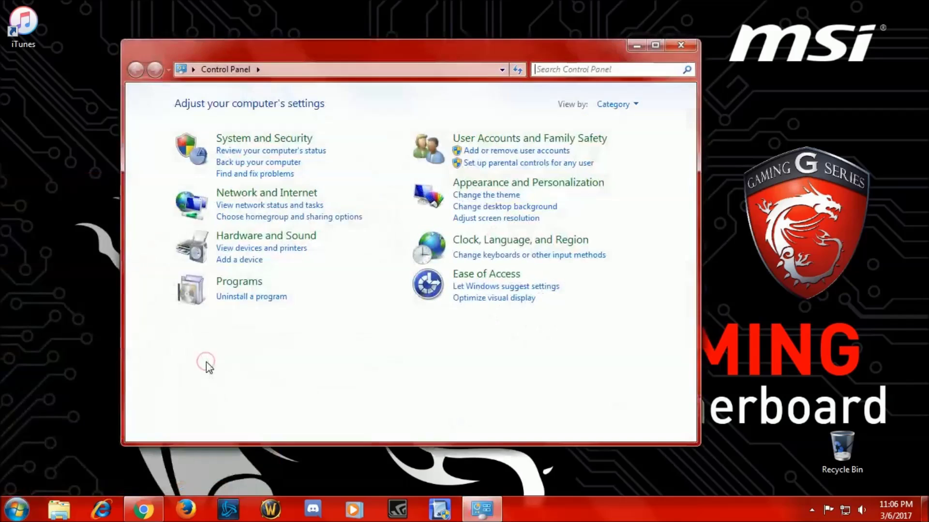
pyautogui.click(237, 283)
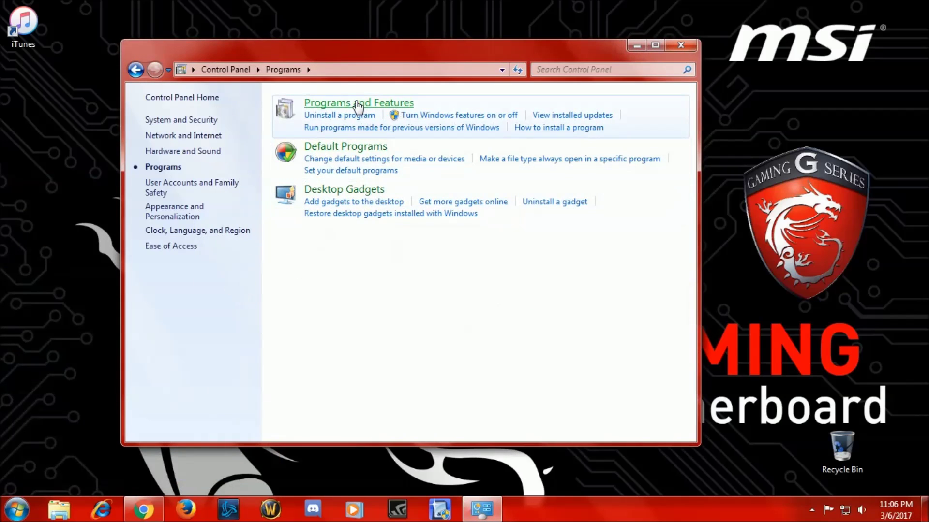
pyautogui.click(357, 103)
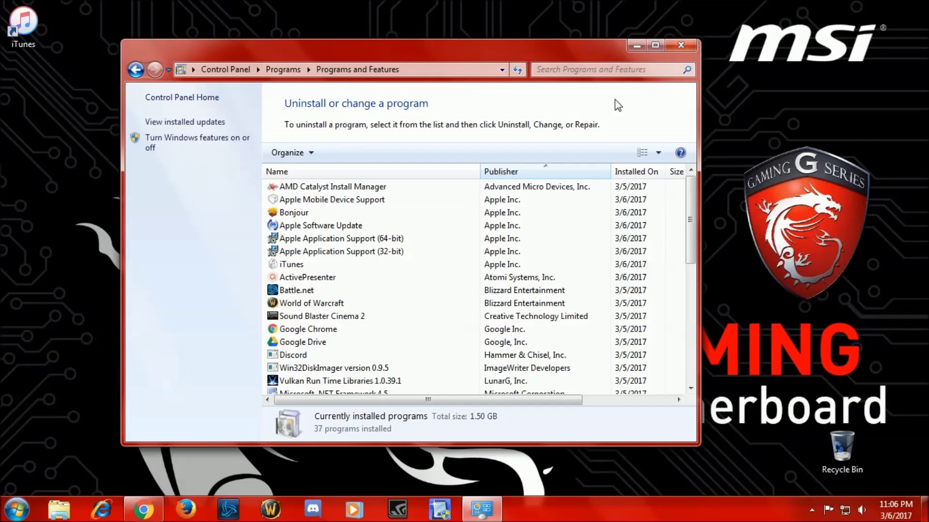
# Filter installed programs by 'apple' and right-click Apple Mobile Device Support
pyautogui.click(608, 69)
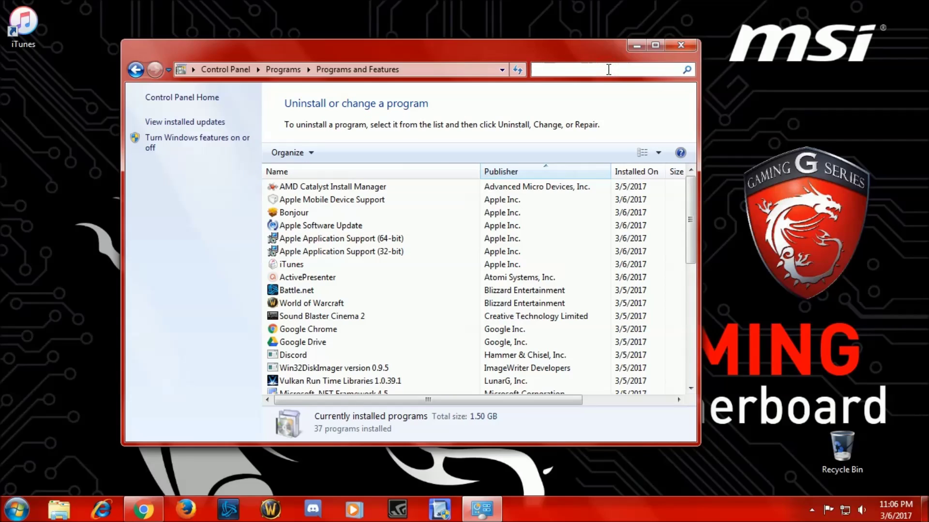
pyautogui.write('apple')
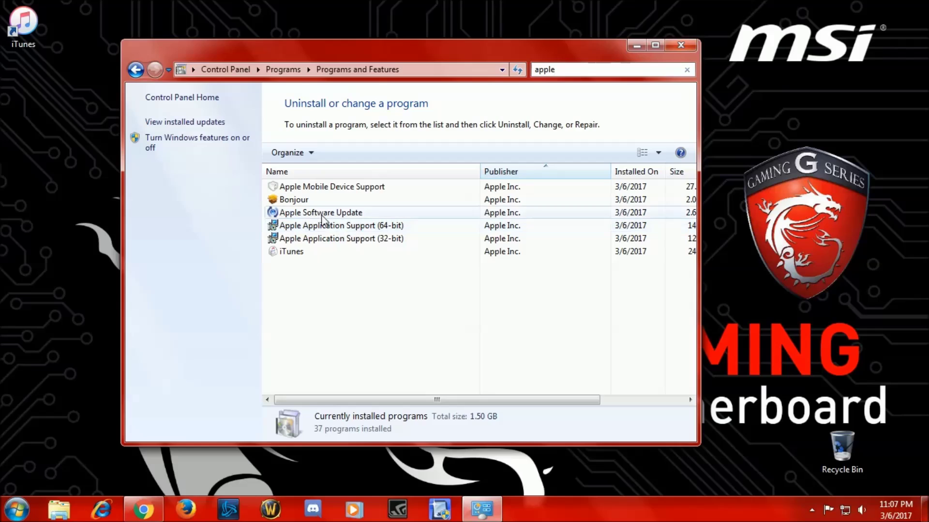
pyautogui.rightClick(308, 191)
# Uninstall Apple Mobile Device Support and both 64-bit and 32-bit Apple Application Support
pyautogui.click(344, 193)
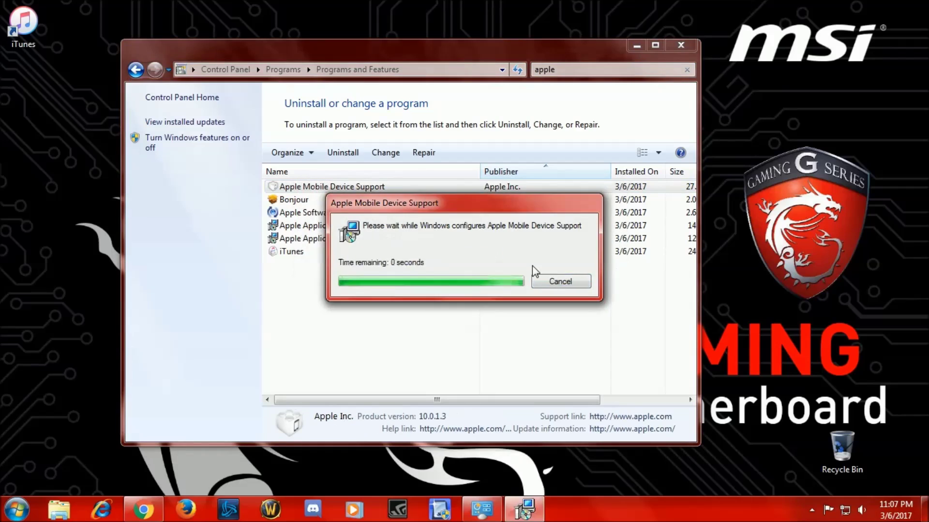
pyautogui.rightClick(367, 188)
pyautogui.click(378, 195)
pyautogui.click(527, 249)
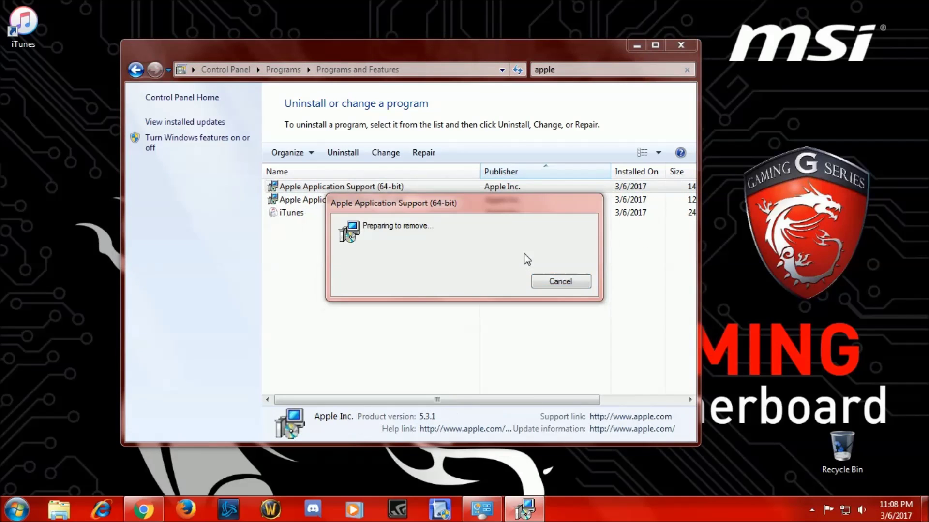
pyautogui.rightClick(368, 187)
pyautogui.click(382, 193)
pyautogui.click(527, 249)
# Uninstall iTunes and close Programs and Features
pyautogui.rightClick(289, 190)
pyautogui.click(300, 197)
pyautogui.click(527, 248)
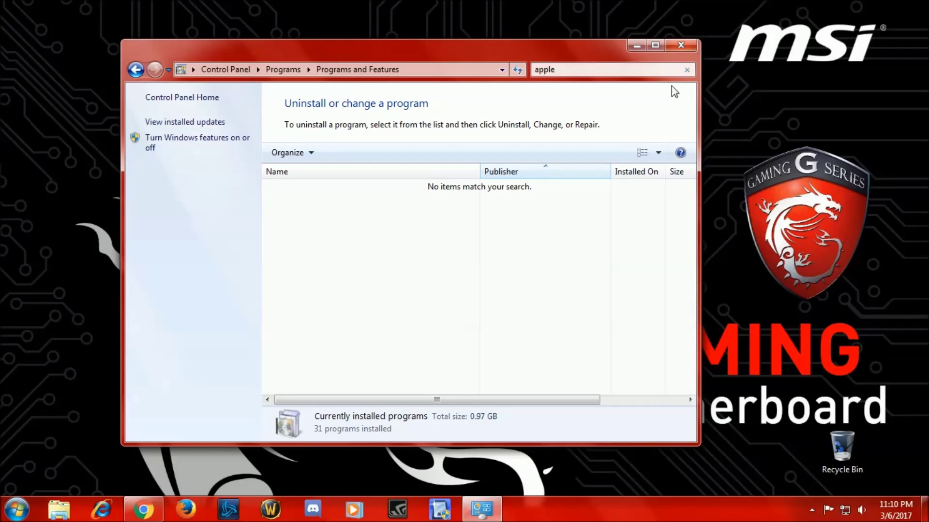
pyautogui.click(686, 45)
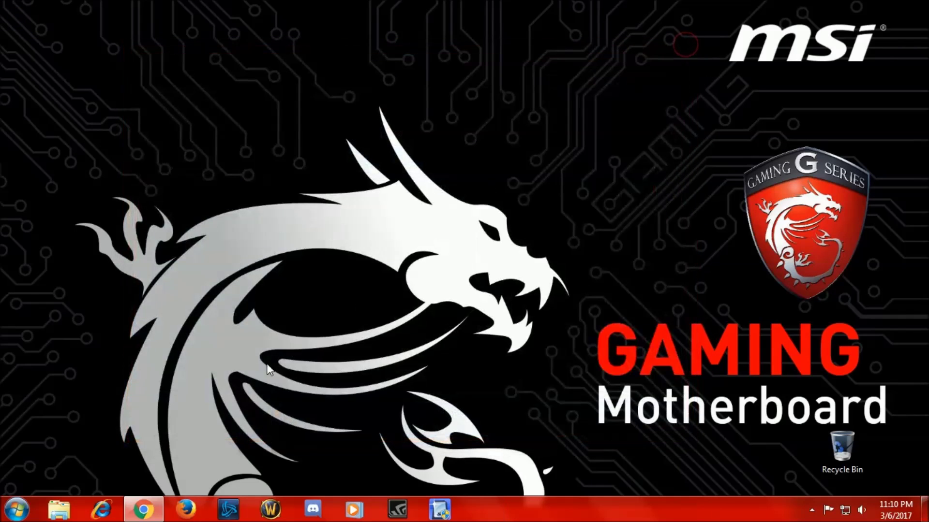
# From the Apple Support downloads tab, download iTunes 12.1.3 for Windows (64-bit, older video cards)
pyautogui.click(143, 513)
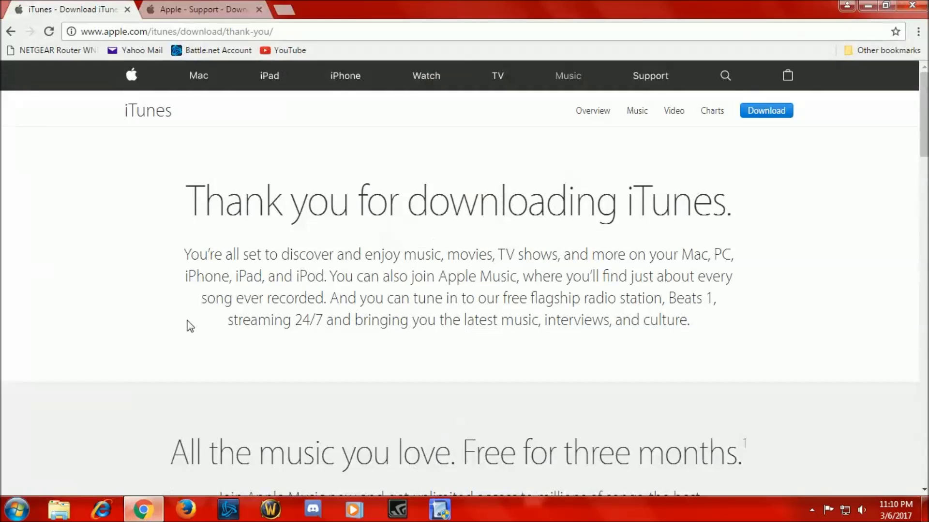
pyautogui.click(199, 10)
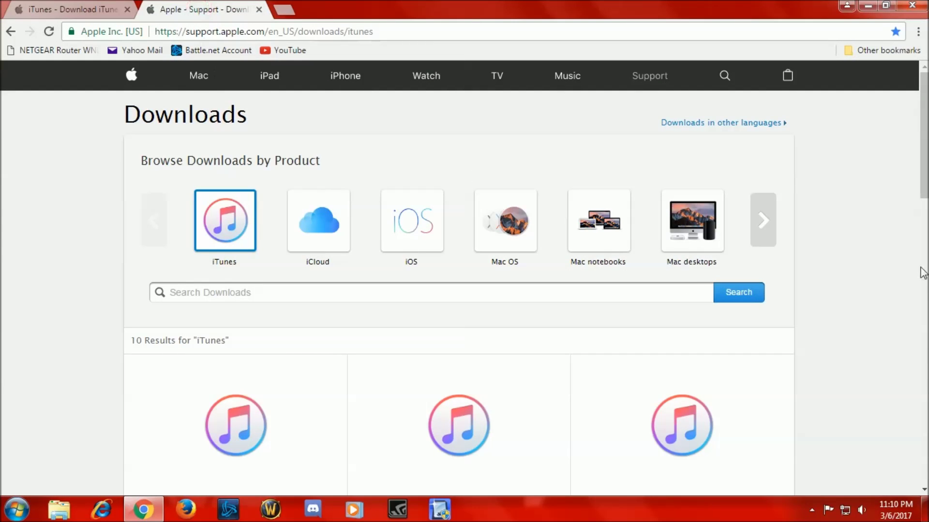
pyautogui.scroll(-5, 596, 242)
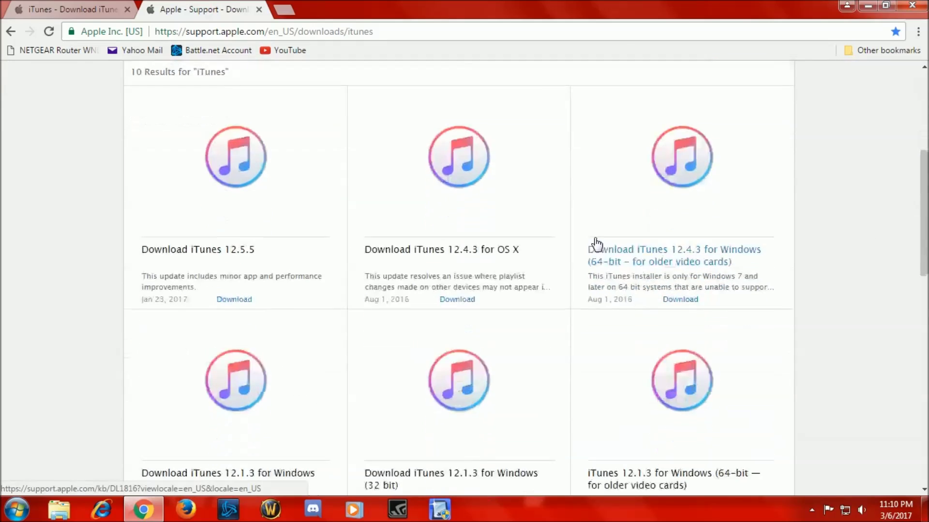
pyautogui.scroll(-3, 597, 243)
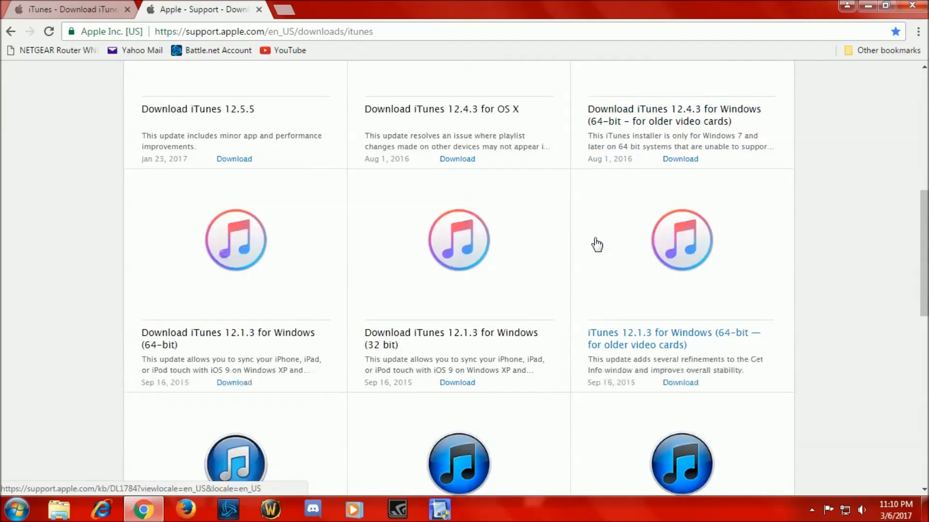
pyautogui.scroll(-1, 597, 245)
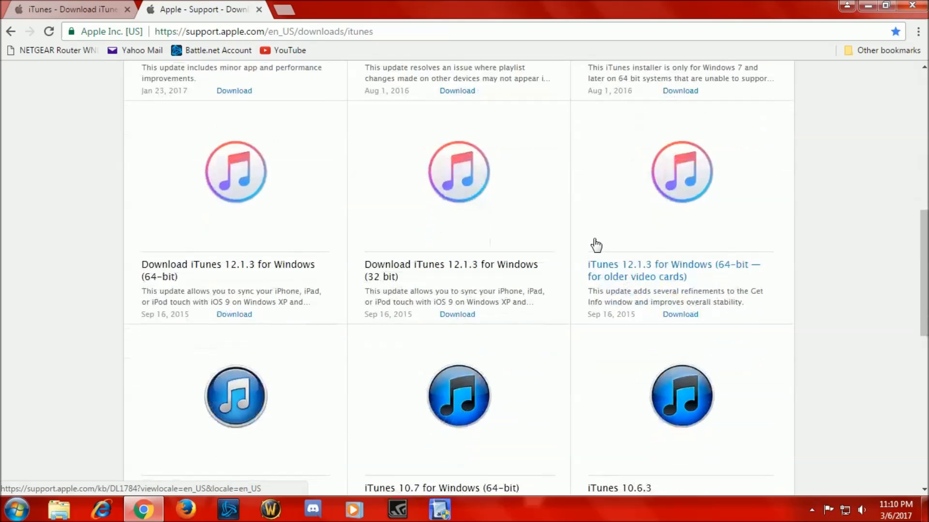
pyautogui.scroll(-2, 590, 245)
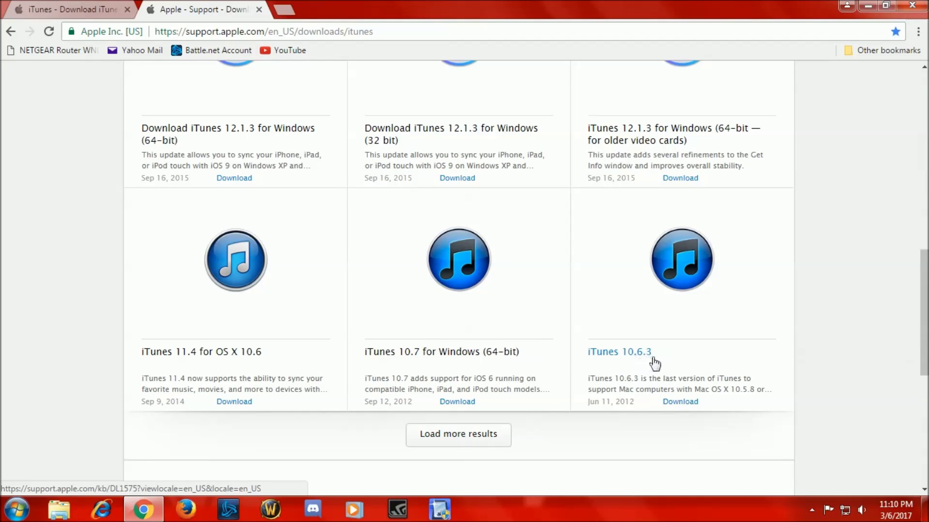
pyautogui.scroll(1, 750, 337)
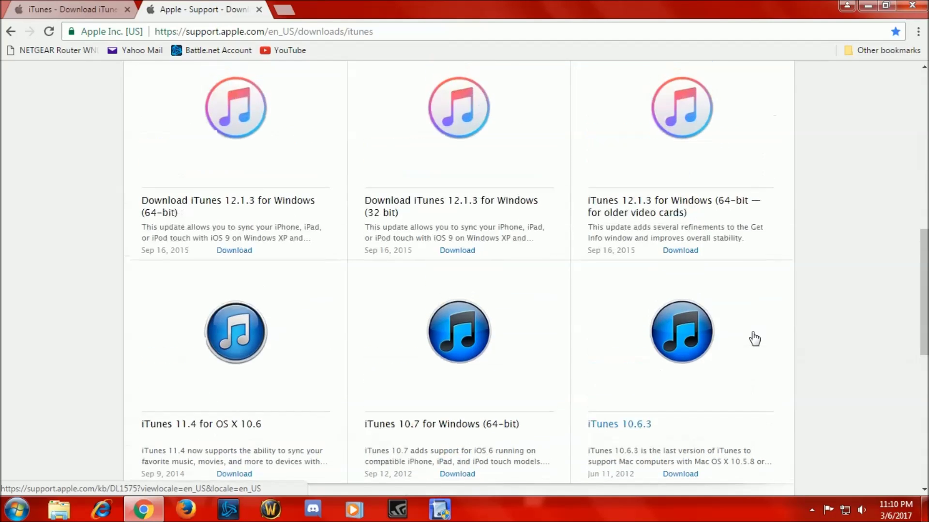
pyautogui.scroll(1, 753, 338)
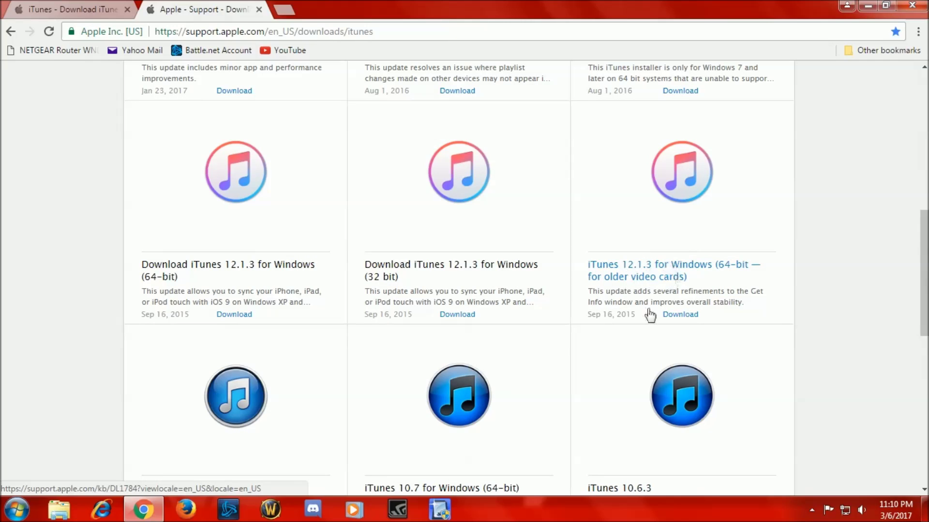
pyautogui.click(684, 317)
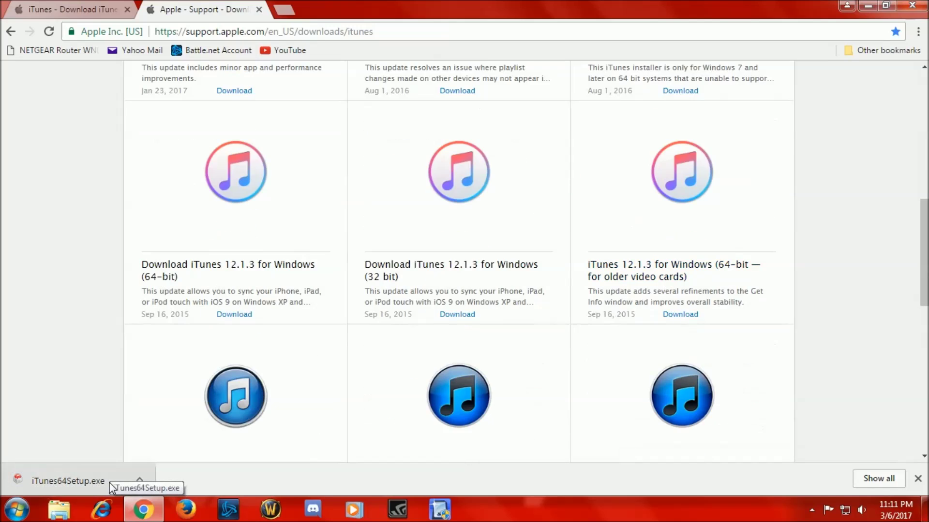
# Run iTunes64Setup.exe and step through the wizard to install iTunes 12.1.3
pyautogui.click(64, 481)
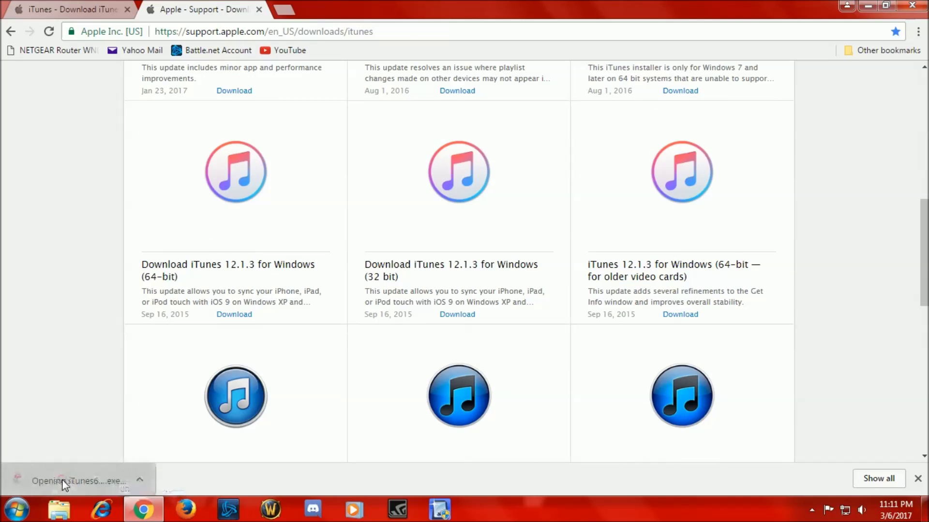
pyautogui.click(874, 7)
pyautogui.click(489, 268)
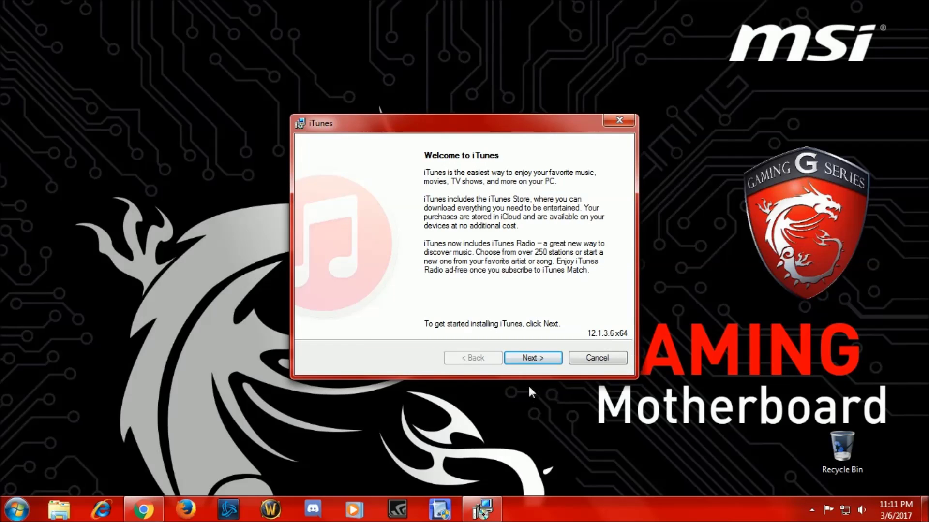
pyautogui.click(527, 359)
pyautogui.click(323, 222)
pyautogui.click(533, 358)
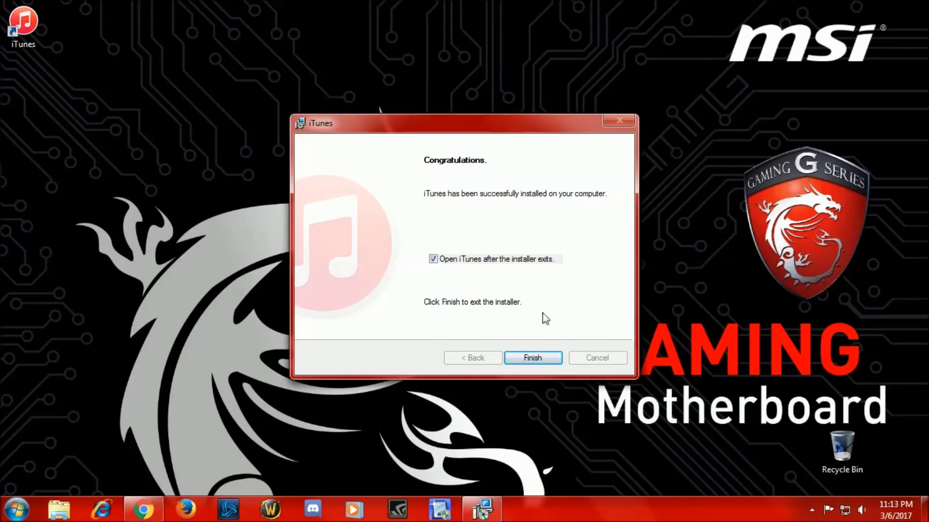
# Finish setup, launch iTunes 12.1.3 and accept its software licence agreement
pyautogui.click(548, 359)
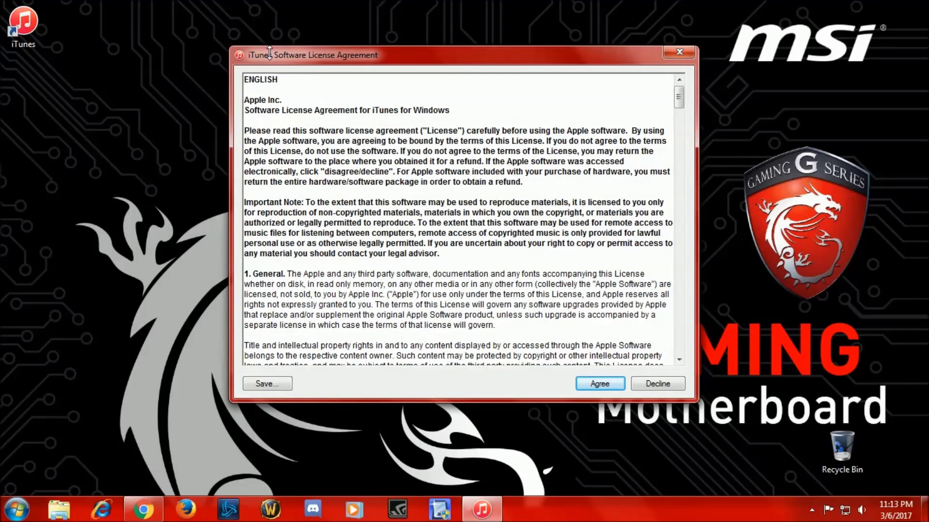
pyautogui.click(590, 385)
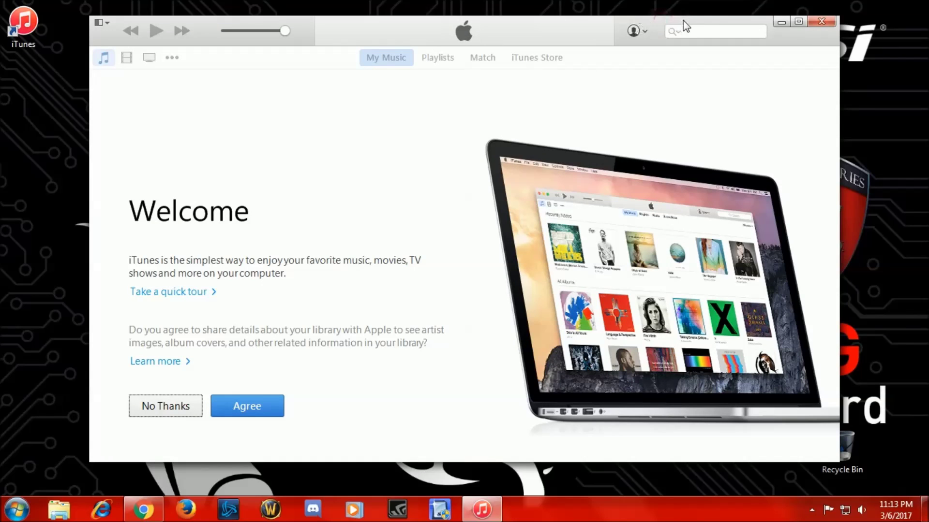
pyautogui.moveTo(683, 20); pyautogui.dragTo(661, 24)
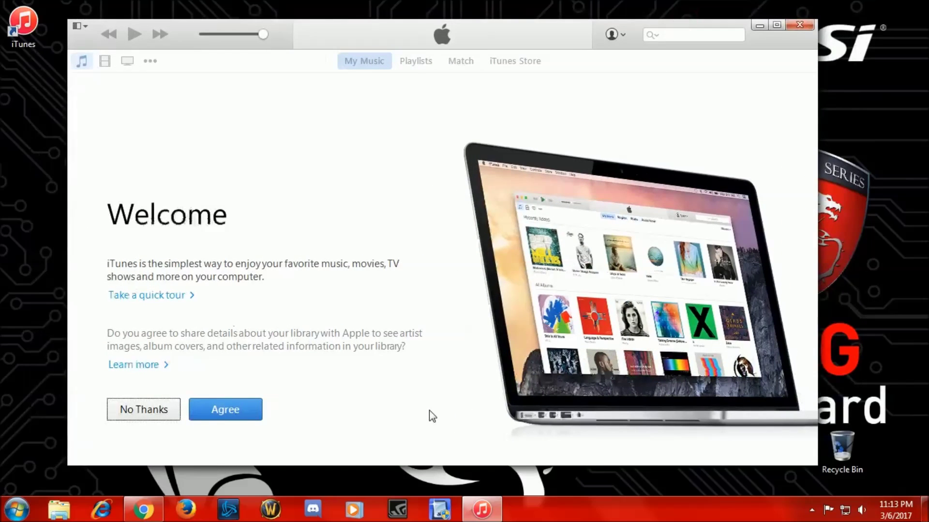
# Agree to share library details with Apple and nudge the iTunes window into place
pyautogui.click(246, 407)
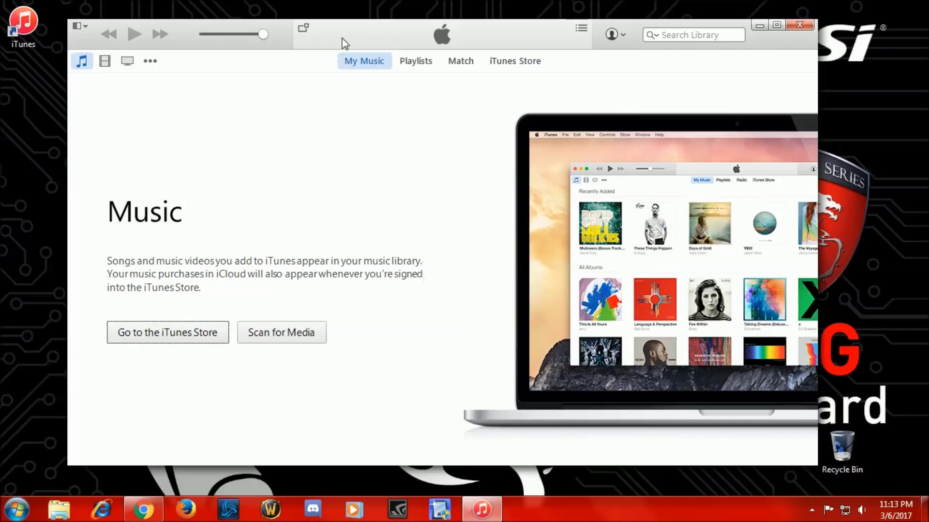
pyautogui.moveTo(264, 26)
pyautogui.mouseDown()
pyautogui.moveTo(280, 25)
pyautogui.moveTo(271, 24)
pyautogui.mouseUp()
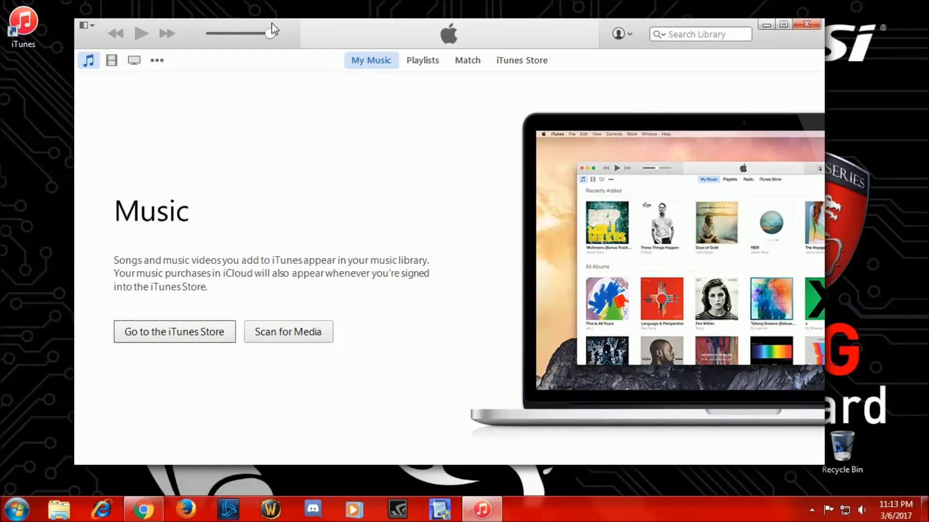